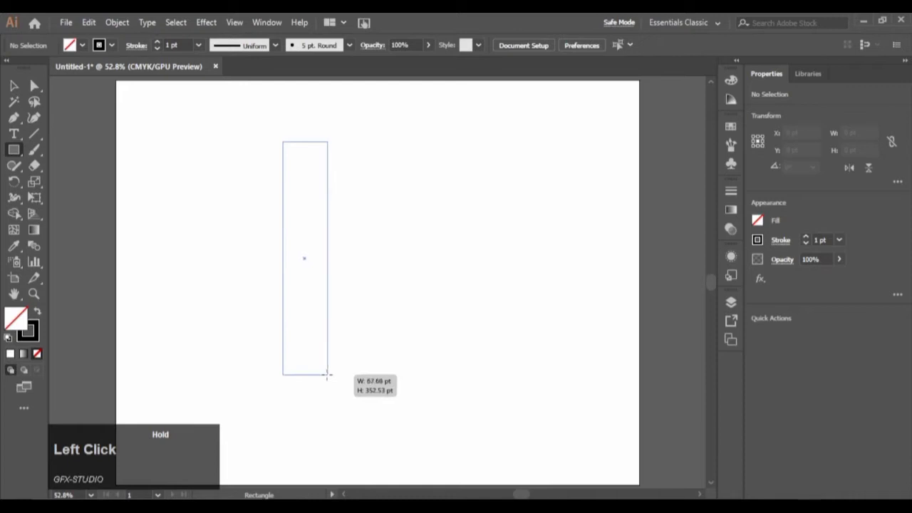
- Duplicate the narrow vertical rectangle, rotate the copy 90°, and place it across the middle as a horizontal bar extending from the stem
left_click(13, 86)
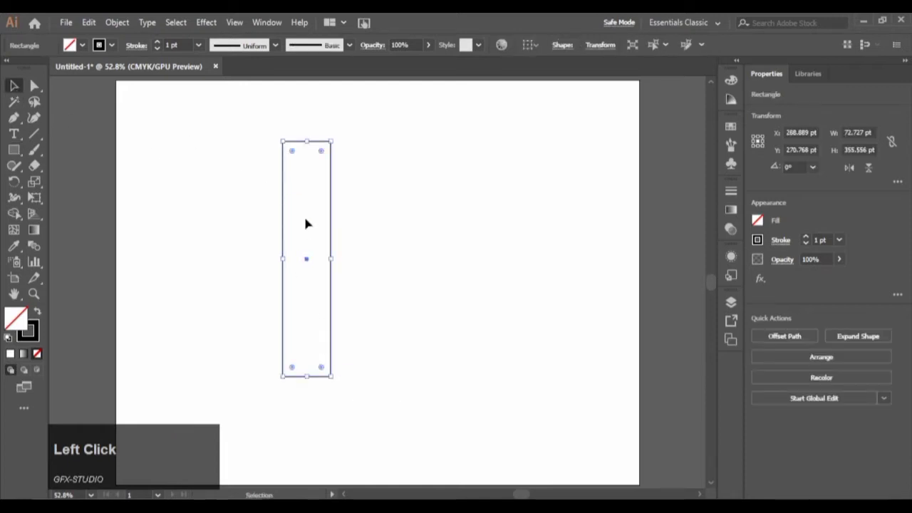
left_click_drag(295, 146, 253, 263, "alt")
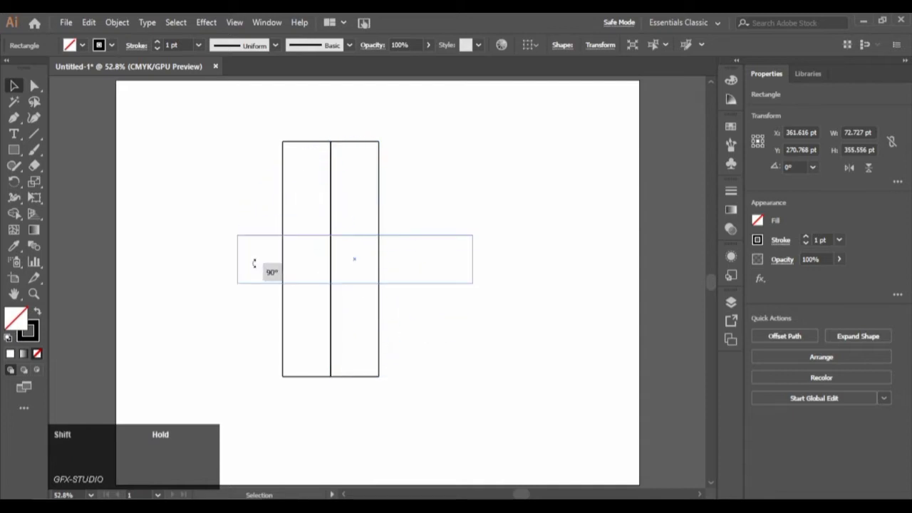
left_click_drag(352, 261, 397, 261)
left_click_drag(244, 178, 420, 338)
left_click(420, 338)
- Copy the horizontal bar to the top and bottom ends of the stem and align all bars along their left edges
left_click_drag(389, 236, 391, 148, "alt")
left_click_drag(425, 283, 416, 385, "alt")
left_click(287, 258)
left_click_drag(470, 425, 470, 425)
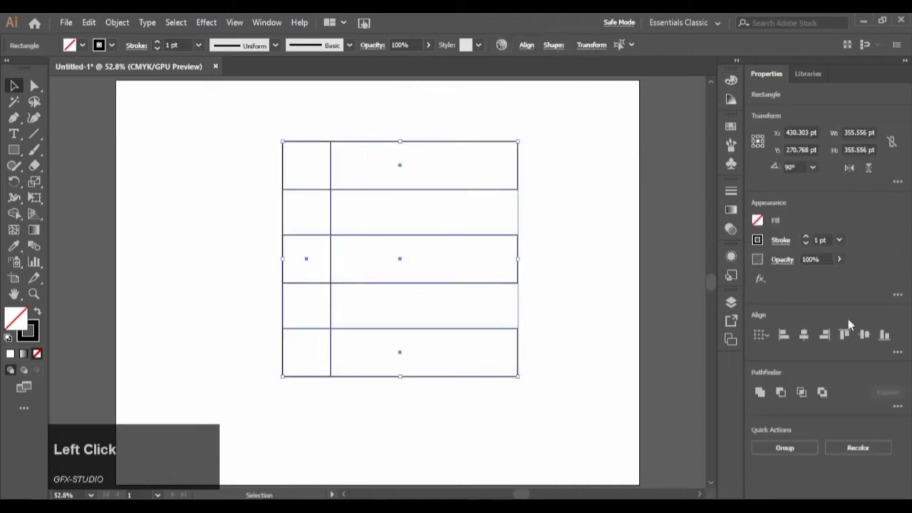
left_click(784, 335)
left_click(784, 336)
left_click(783, 336)
left_click(352, 322)
- Draw a circle about 214 pt wide spanning the top and middle bars, copy it over the lower bars, and shift the upper circle slightly left
right_click(15, 149)
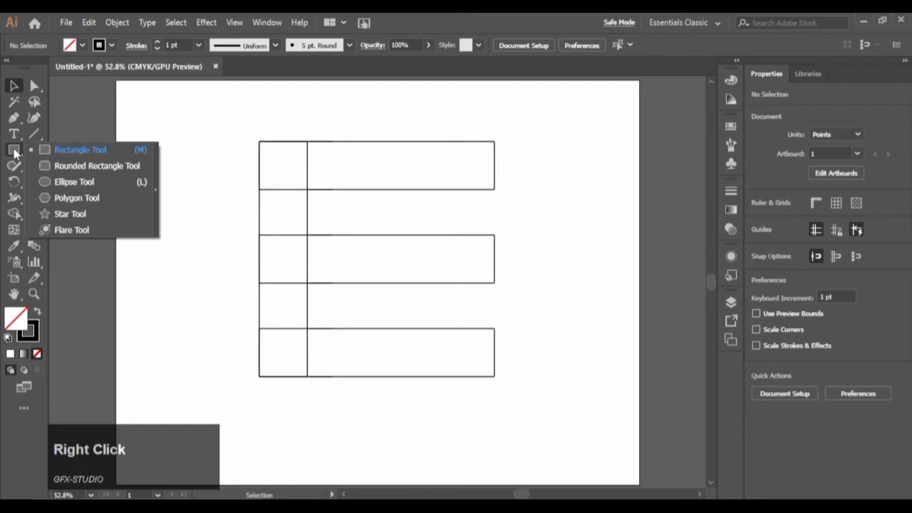
left_click(66, 179)
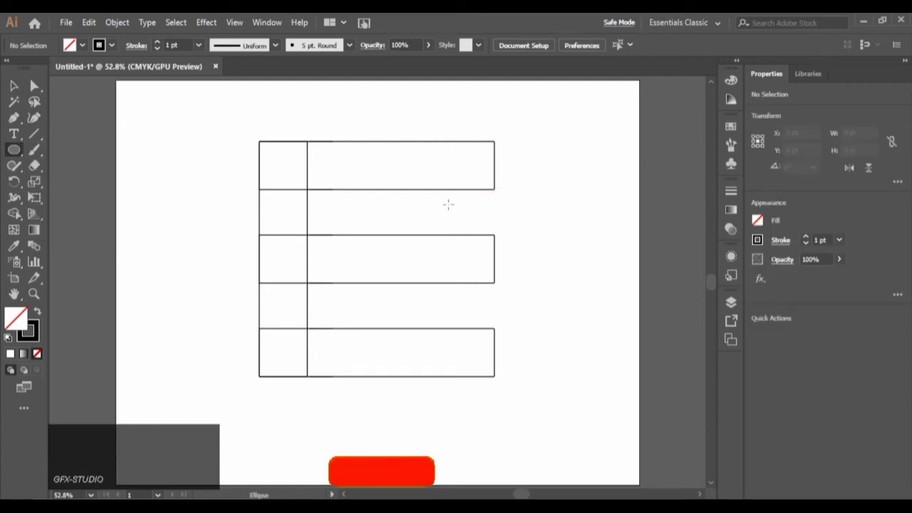
left_click_drag(493, 142, 422, 282)
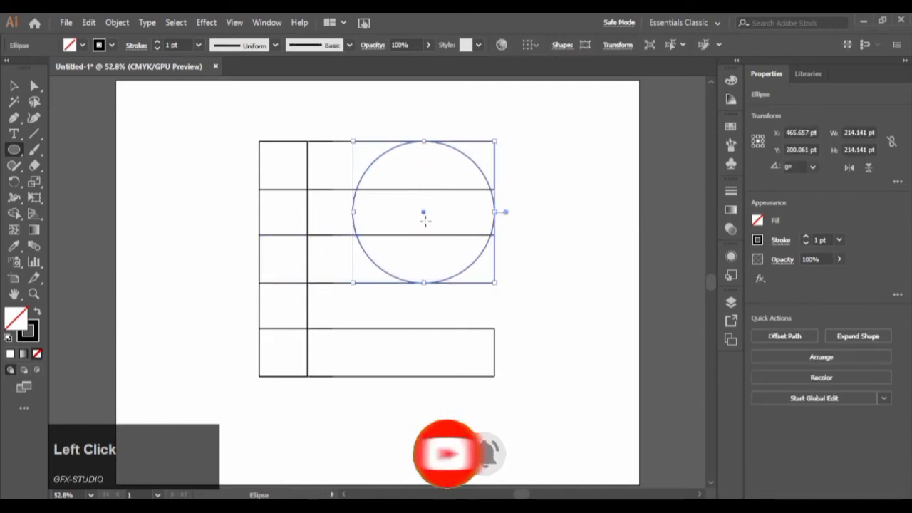
left_click_drag(423, 212, 428, 310)
left_click_drag(427, 211, 414, 215)
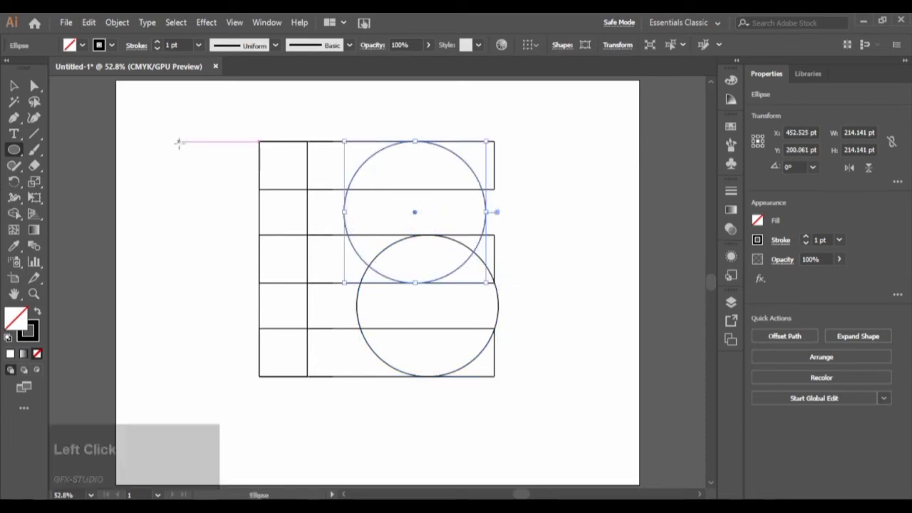
- Add a small concentric circle inside the upper circle, fitting between the bars, and copy it into the center of the lower circle
left_click(189, 163, "ctrl")
left_click(363, 162)
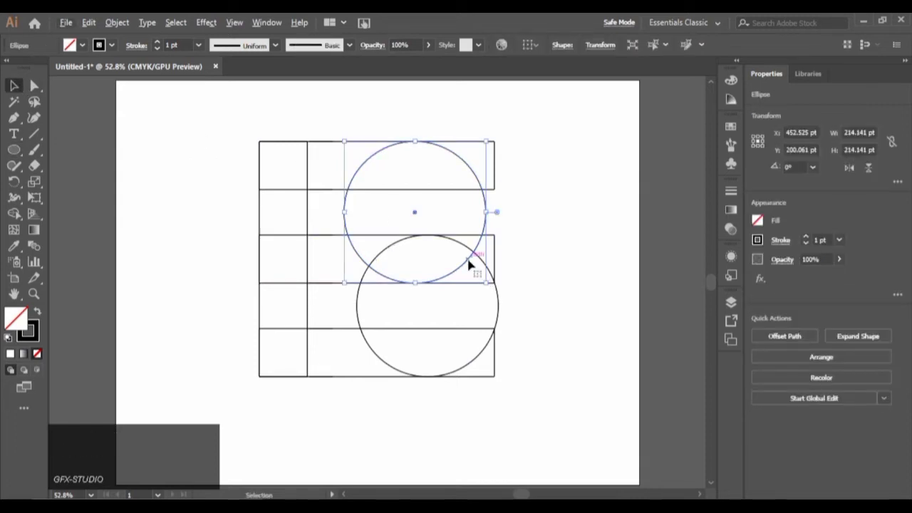
left_click_drag(468, 261, 464, 257)
left_click_drag(411, 208, 415, 212)
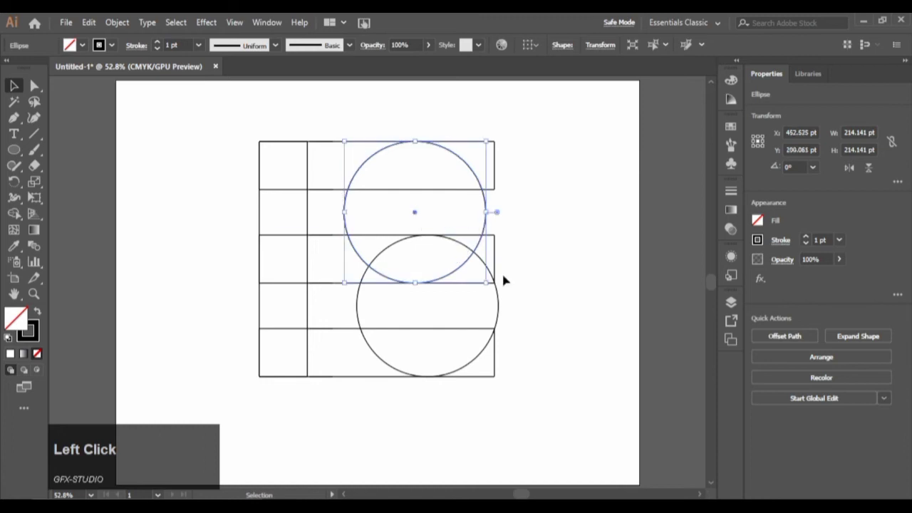
left_click_drag(487, 281, 437, 243)
left_click_drag(412, 206, 426, 311)
left_click(540, 235)
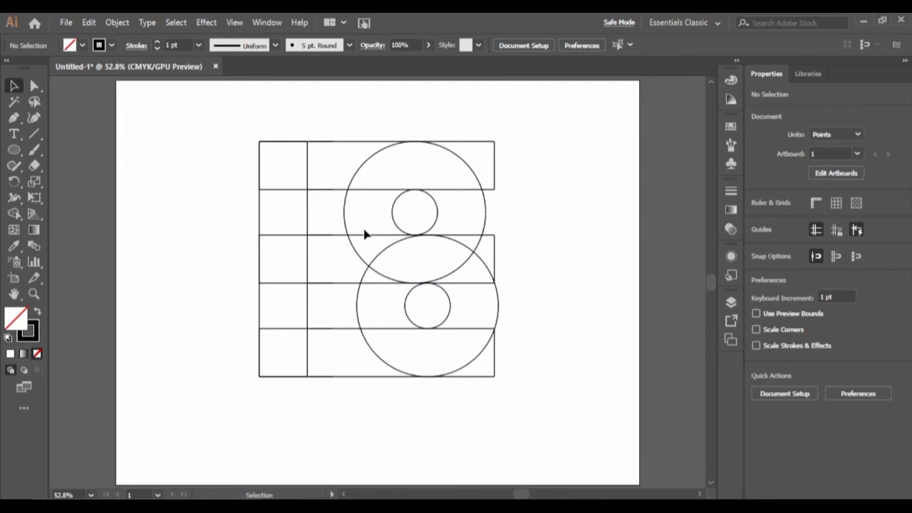
- Select all shapes and merge the bar and circle regions with Shape Builder into the upper and lower bowls of a B
left_click_drag(241, 111, 587, 429)
key("shift+m")
left_click_drag(280, 171, 403, 163)
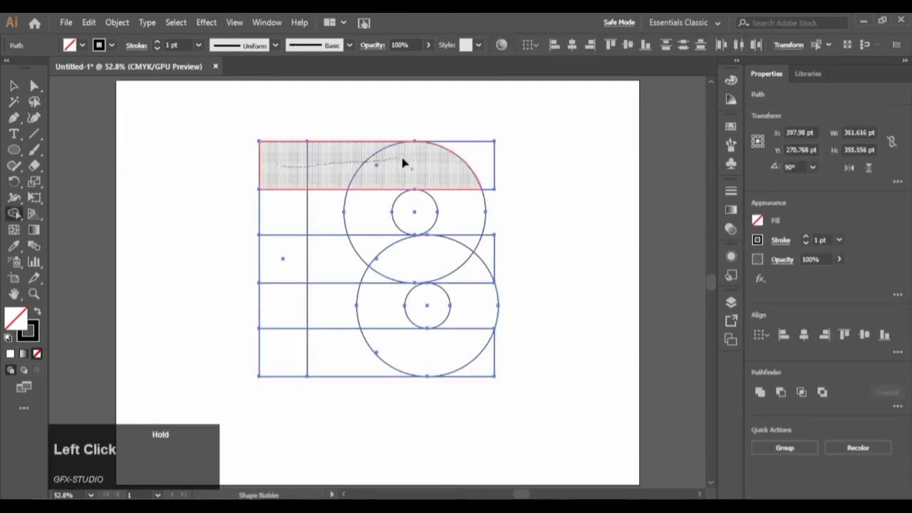
mouse_move(463, 185)
left_mouse_down()
mouse_move(464, 234)
mouse_move(452, 250)
left_mouse_up()
mouse_move(285, 263)
left_mouse_down()
mouse_move(412, 264)
mouse_move(449, 274)
mouse_move(466, 301)
mouse_move(460, 357)
mouse_move(283, 358)
left_mouse_up()
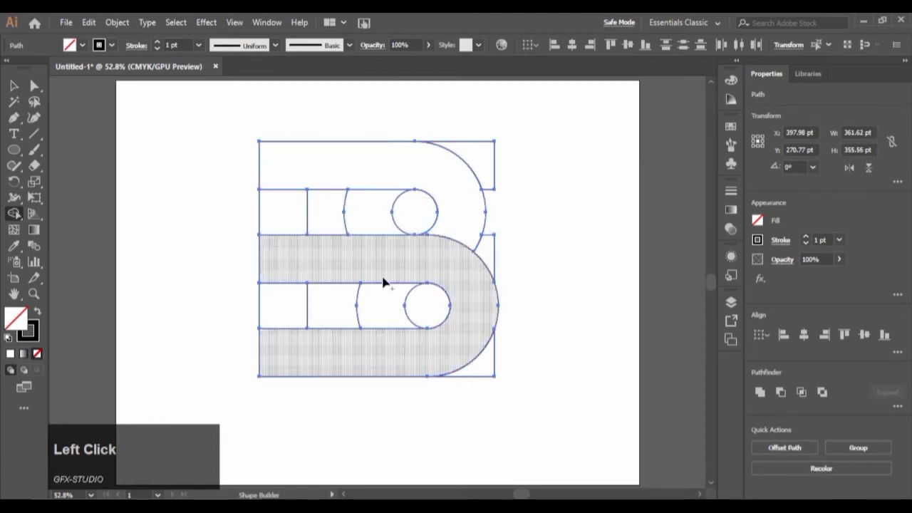
- Merge the inner segments of each counter with its small circle and remove the leftover corners outside the bowls
mouse_move(320, 306)
left_mouse_down()
mouse_move(391, 305)
mouse_move(397, 291)
left_mouse_up()
mouse_move(326, 211)
left_mouse_down()
mouse_move(381, 219)
mouse_move(424, 212)
left_mouse_up()
left_click(483, 162, "alt")
left_click(490, 372, "alt")
left_click(13, 85)
left_click(205, 164)
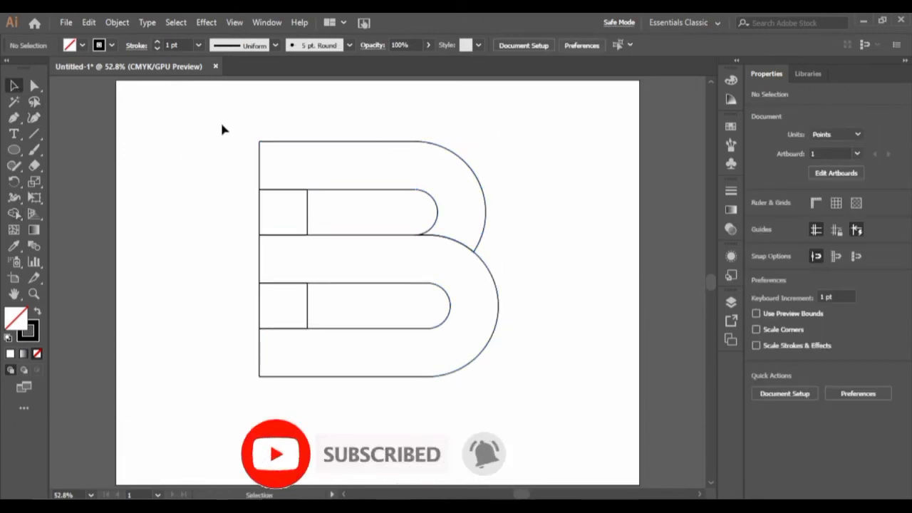
- Merge the two bowls and the stem squares into one continuous B outline with Shape Builder
left_click(267, 193)
left_click(267, 197)
key("ctrl+a")
left_click(13, 213)
left_click_drag(273, 169, 282, 344)
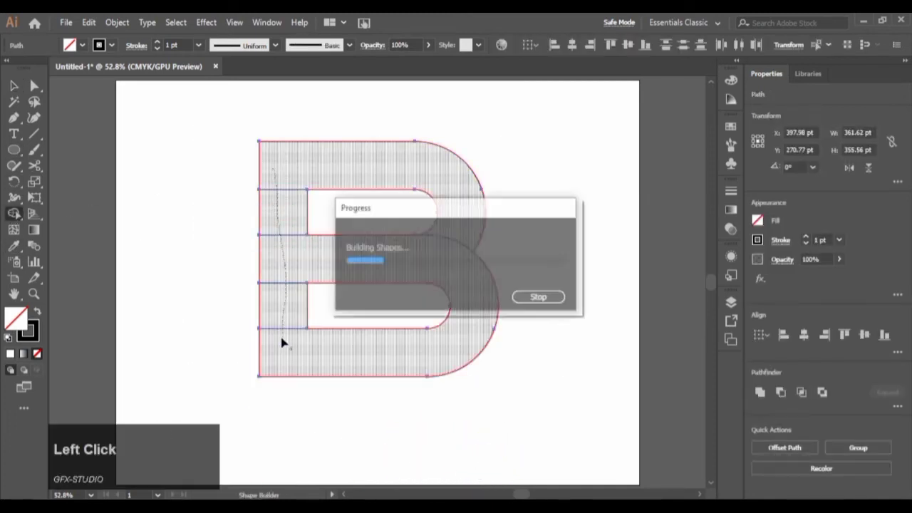
- Draw a curved path with the Pen tool from the upper counter's top edge to the B's top-left corner
left_click(14, 150)
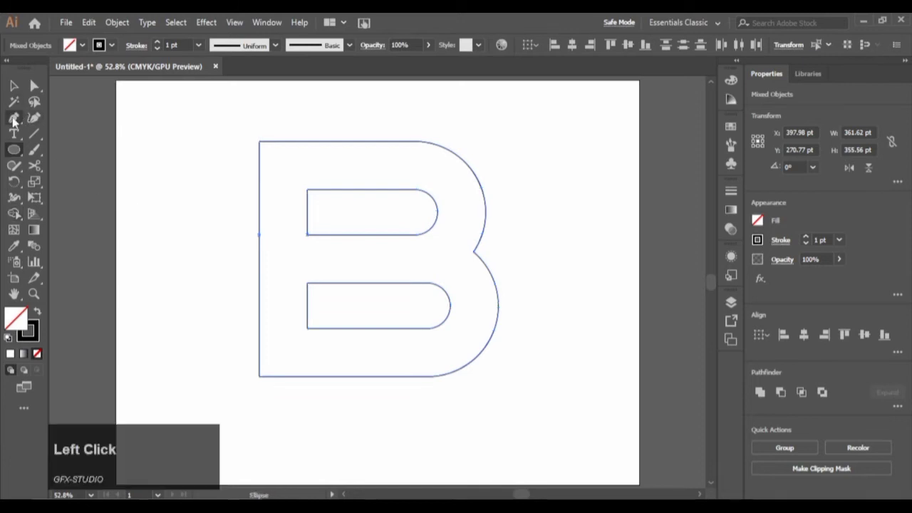
left_click(323, 190)
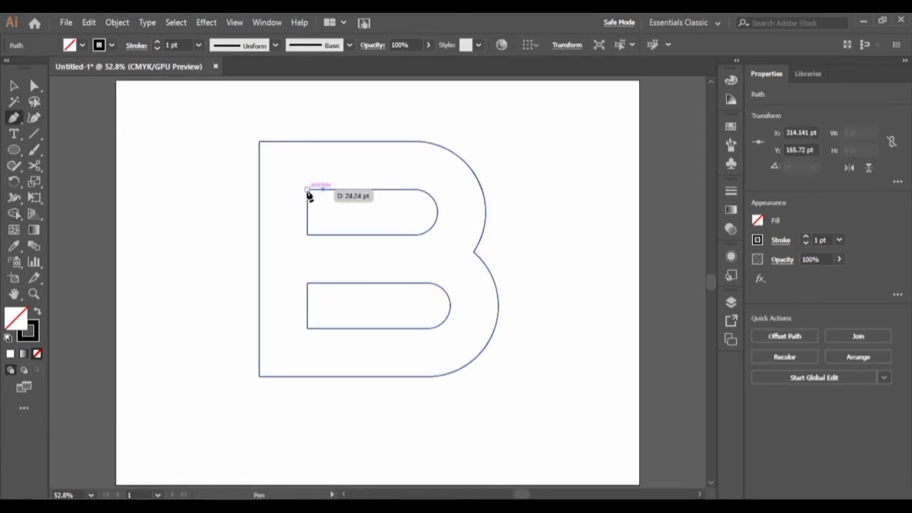
left_click(258, 142)
left_click_drag(258, 142, 251, 100)
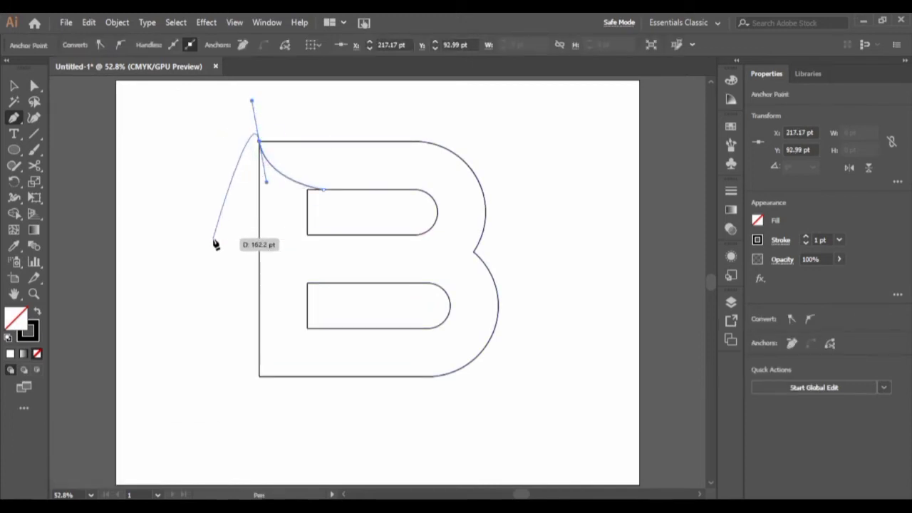
left_click(15, 87)
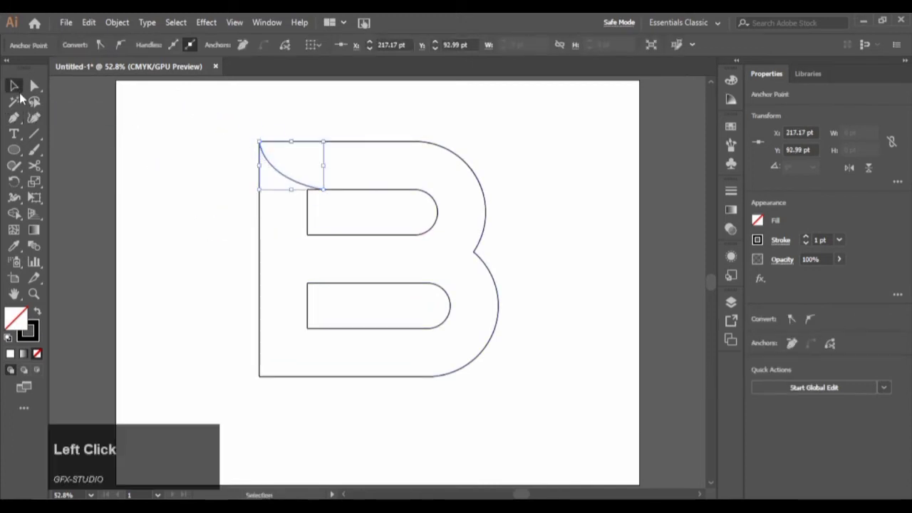
left_click(168, 117)
- Copy the curve down the stem so copies end at the lower counter's top edge and the B's bottom edge
left_click_drag(283, 178, 271, 358)
left_click(230, 292)
left_click(216, 314)
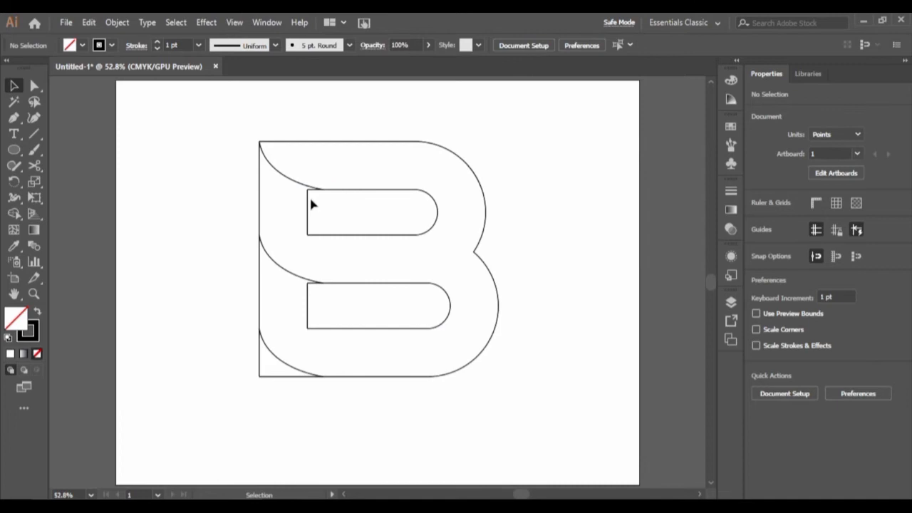
- Copy the curve twice more so the copies end at the bottom edges of the upper and lower counters
left_click(285, 178)
left_click_drag(285, 177, 285, 225)
left_click(278, 228)
left_click(321, 241)
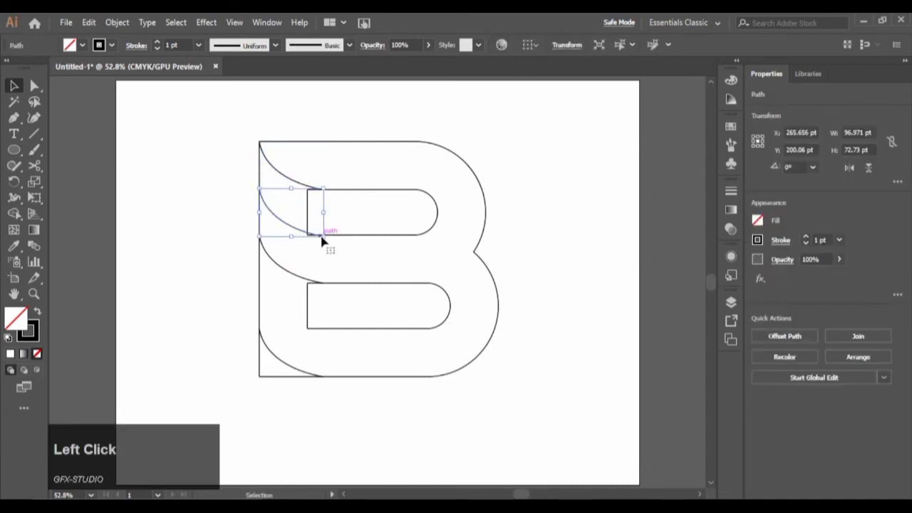
left_click(211, 230)
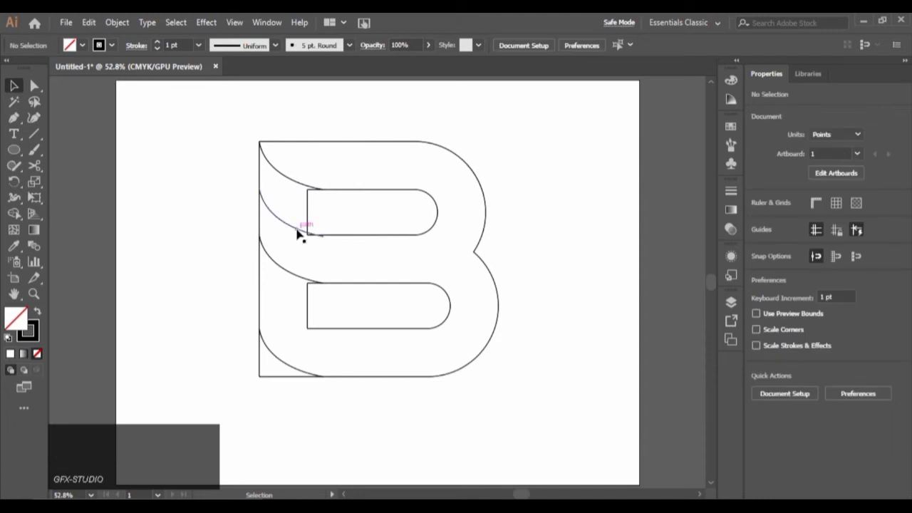
left_click_drag(297, 234, 299, 328)
left_click(226, 313)
- Adjust the end anchor of the fourth curve to meet the lower counter's bottom edge
left_click(298, 325)
left_click(321, 337)
left_click(317, 329)
left_click(34, 85)
left_click(322, 337)
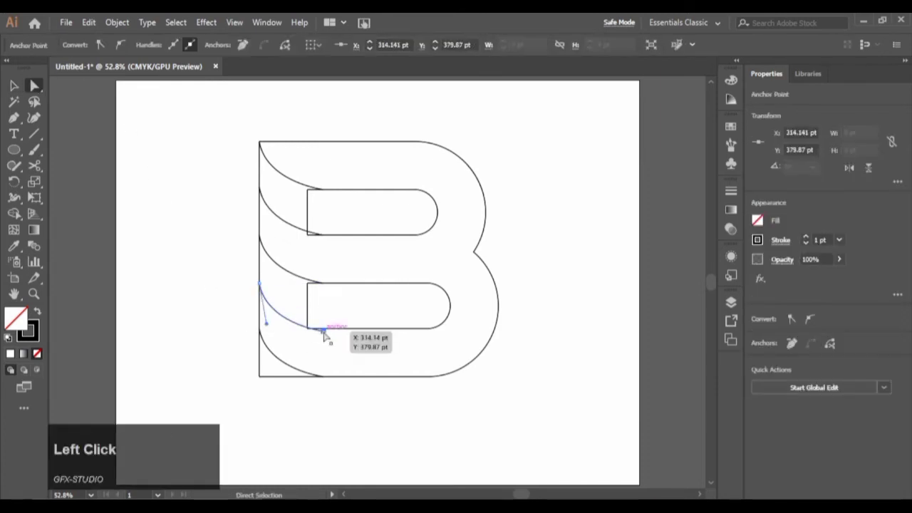
left_click_drag(324, 335, 325, 332)
- Draw a vertical line about 69 pt tall across each counter, joining the ends of its upper and lower curves
key("ctrl+a")
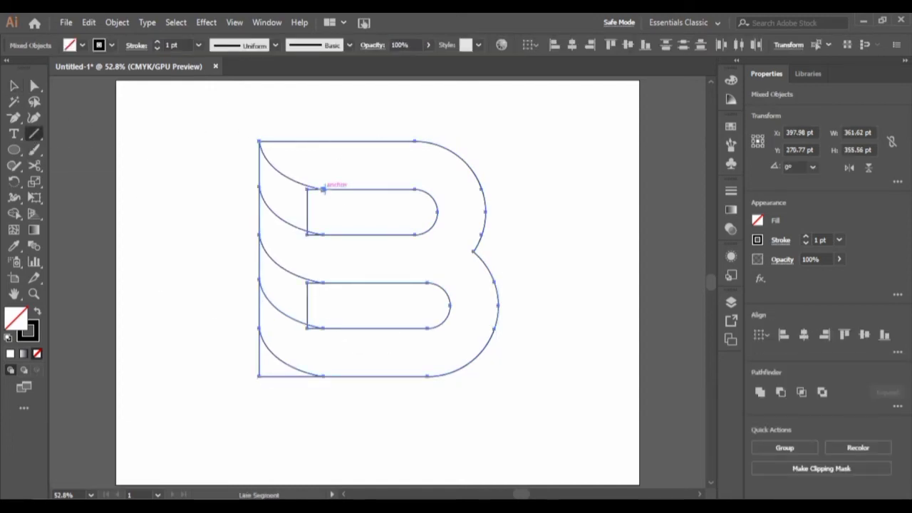
left_click(323, 189)
key("Escape")
left_click_drag(323, 189, 322, 233)
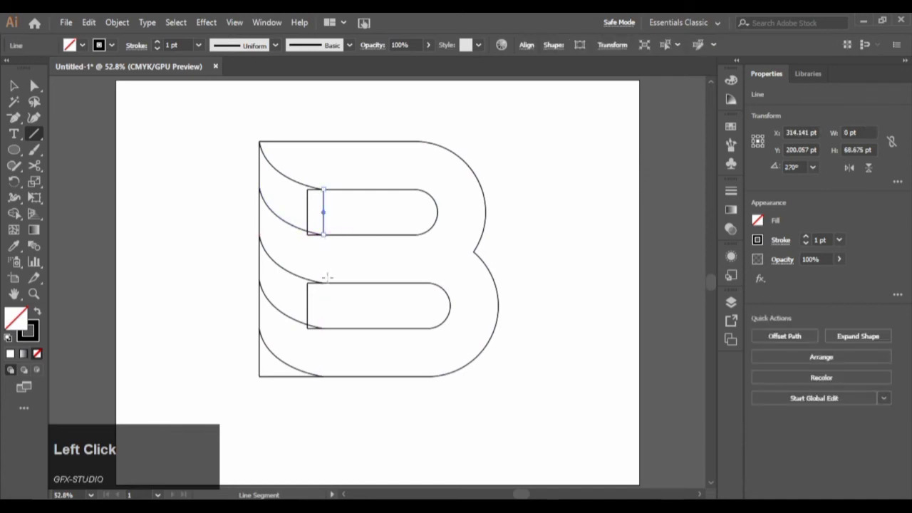
left_click_drag(323, 283, 323, 327)
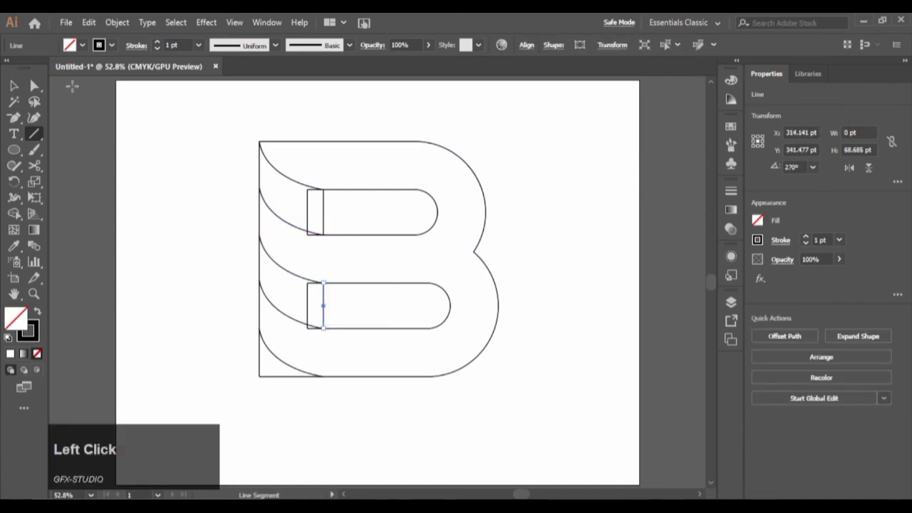
- Select the whole artwork and merge the narrow counter segments beside the vertical lines into the curved stem gaps with Shape Builder
left_click(14, 86)
left_click_drag(215, 118, 552, 390)
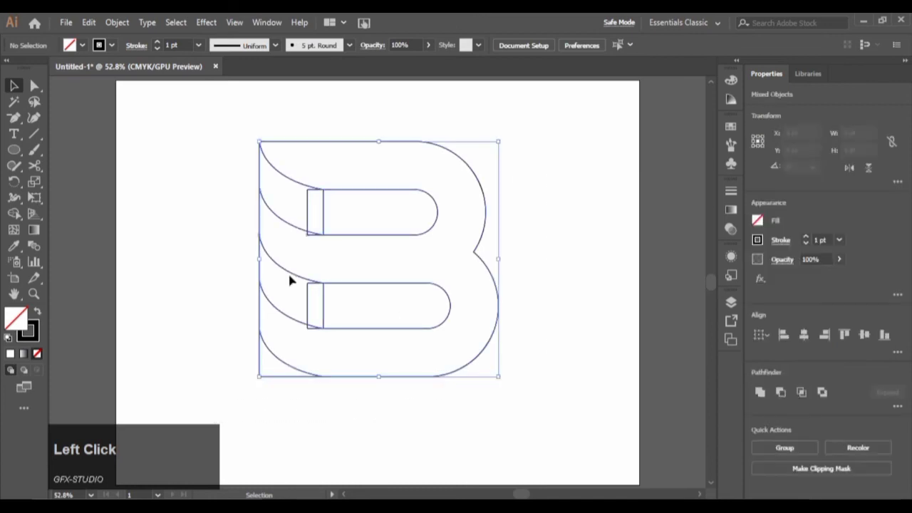
left_click(15, 213)
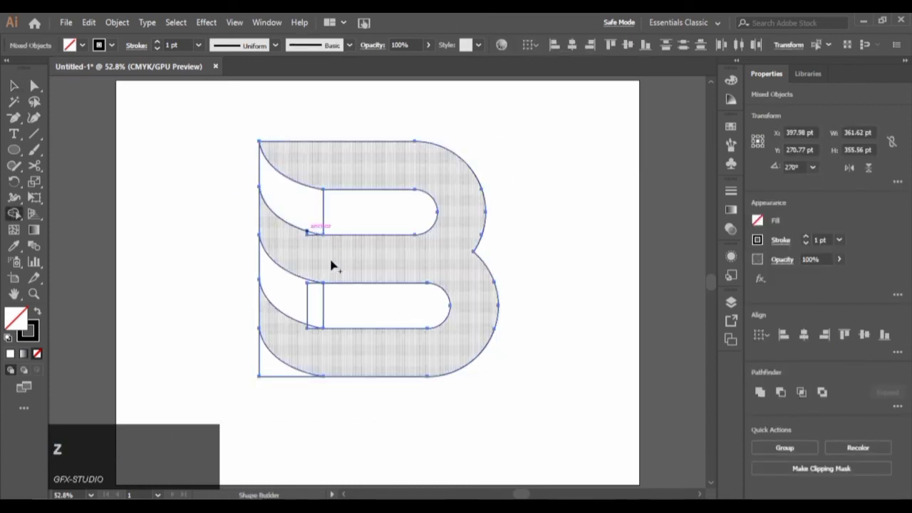
left_click(303, 311)
- Try to remove the small sliver below the upper stem curve with Shape Builder
scroll(316, 332, "up", 5)
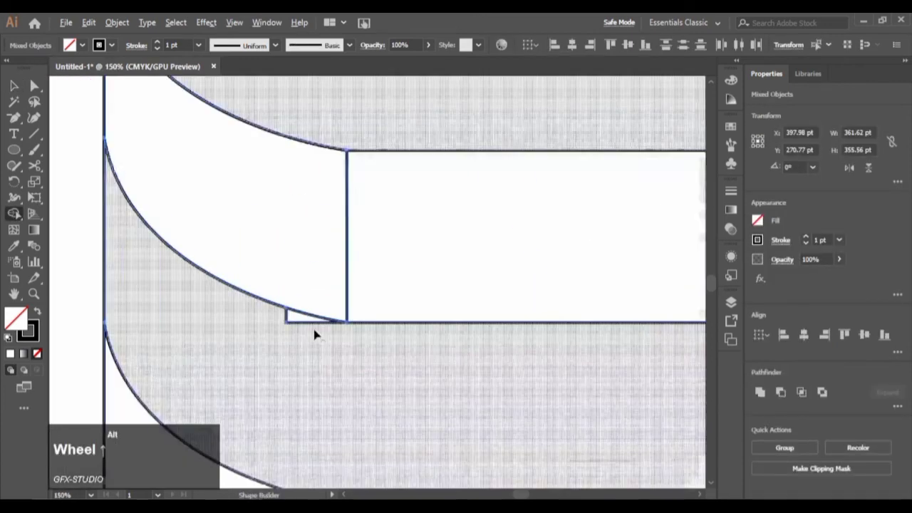
left_click(299, 320, "alt")
key("ctrl+z")
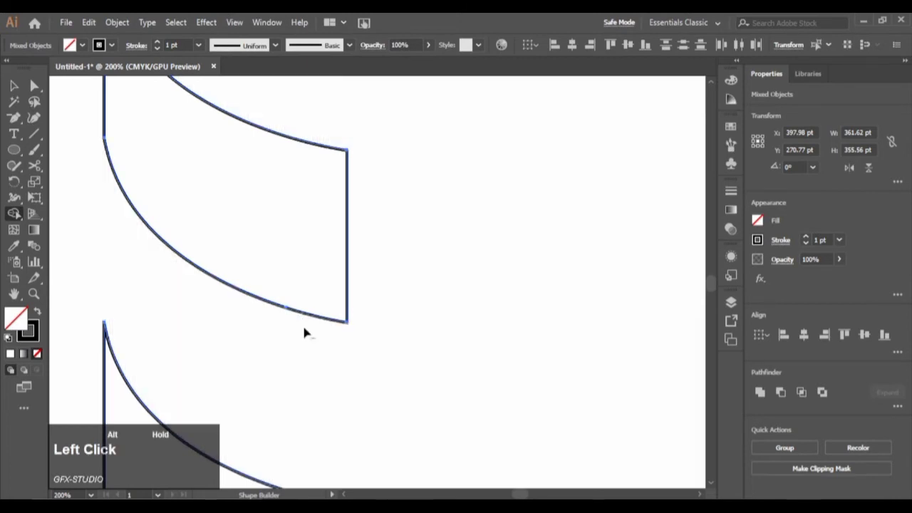
left_click(304, 332, "alt")
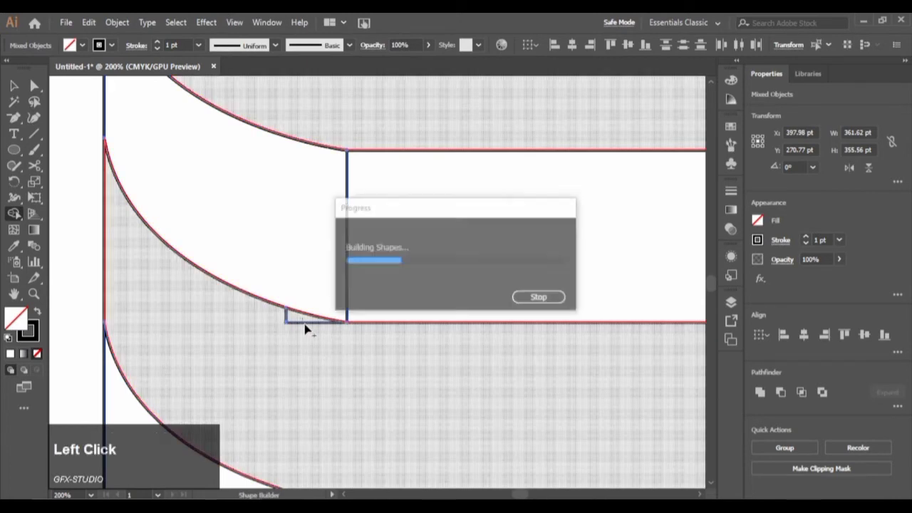
scroll(303, 324, "down", 2)
left_click(302, 148)
key("ctrl+z")
left_click(303, 145)
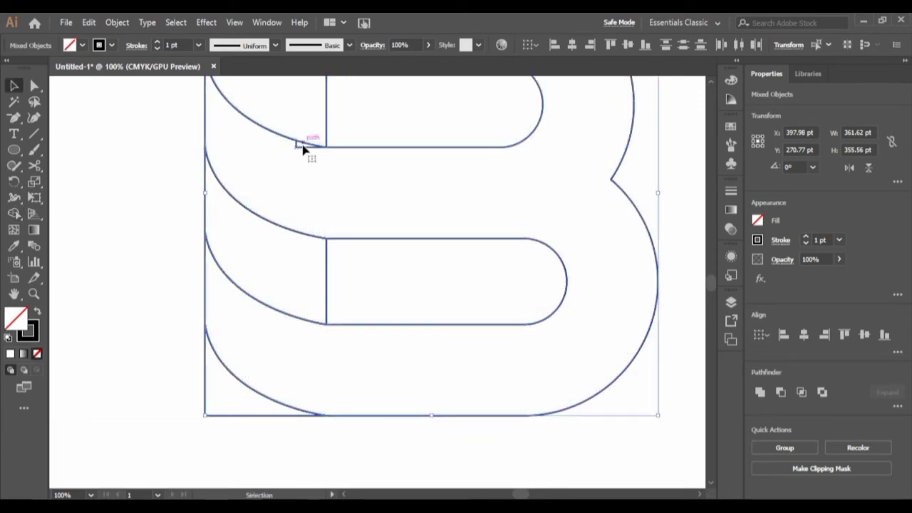
- Cut the small sliver's outline with Scissors where the upper stem curve meets the counter, and delete the sliver's leftover segments
left_click(129, 143)
left_click(34, 86)
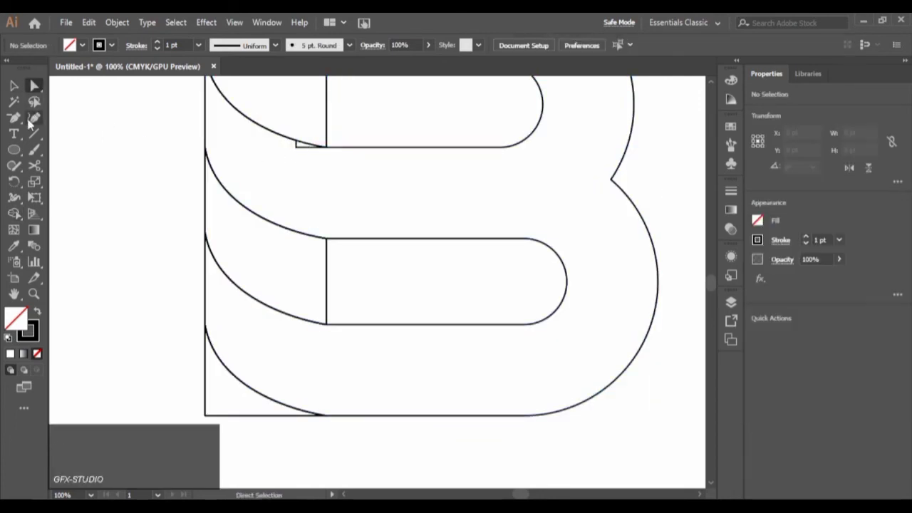
right_click(34, 165)
left_click(82, 181)
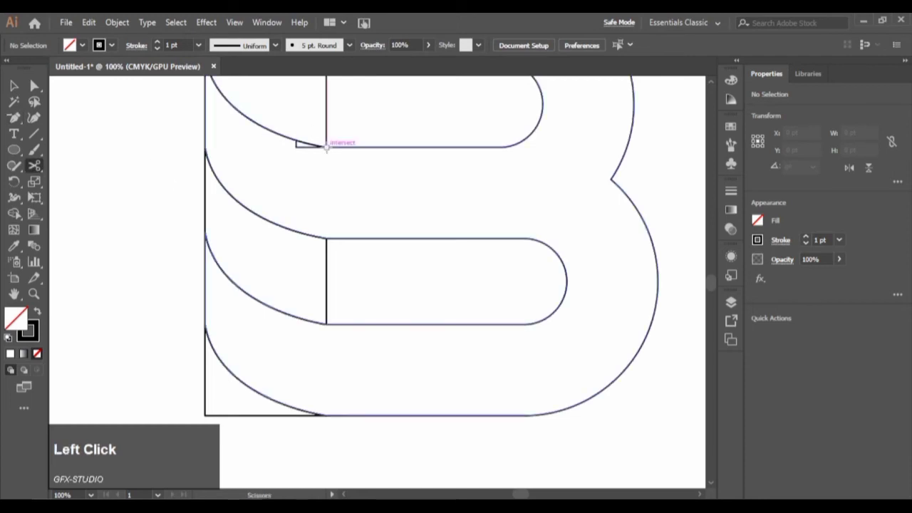
left_click(327, 147)
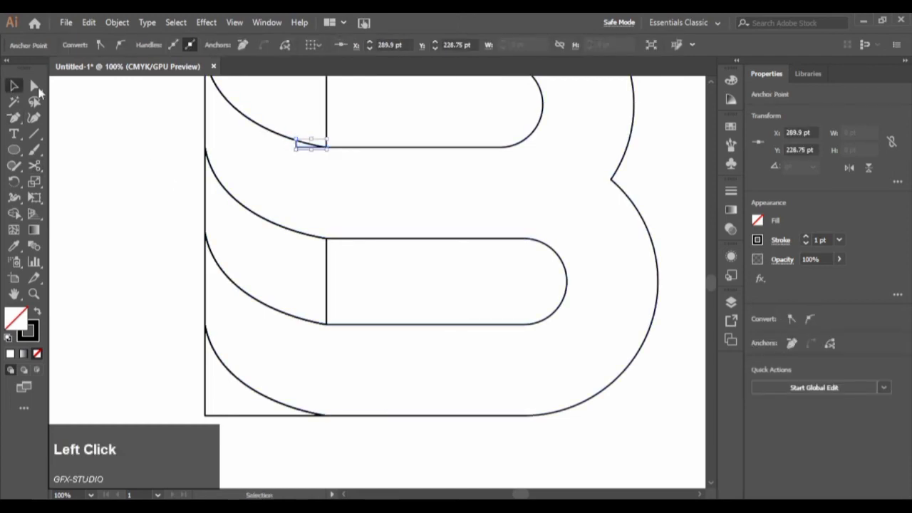
left_click(308, 149)
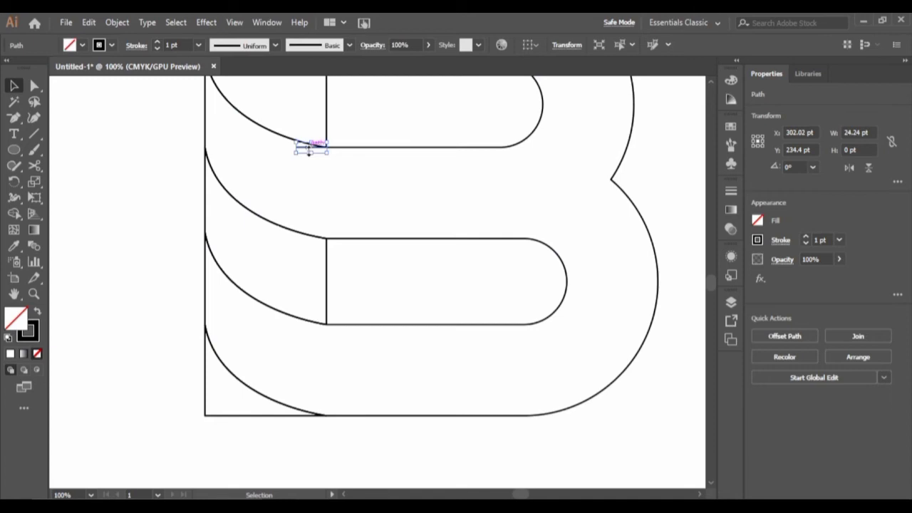
key("Delete")
- Move the bottom-left corner piece away from the B and cut its outline with Scissors at the curve's right end
left_click(206, 396)
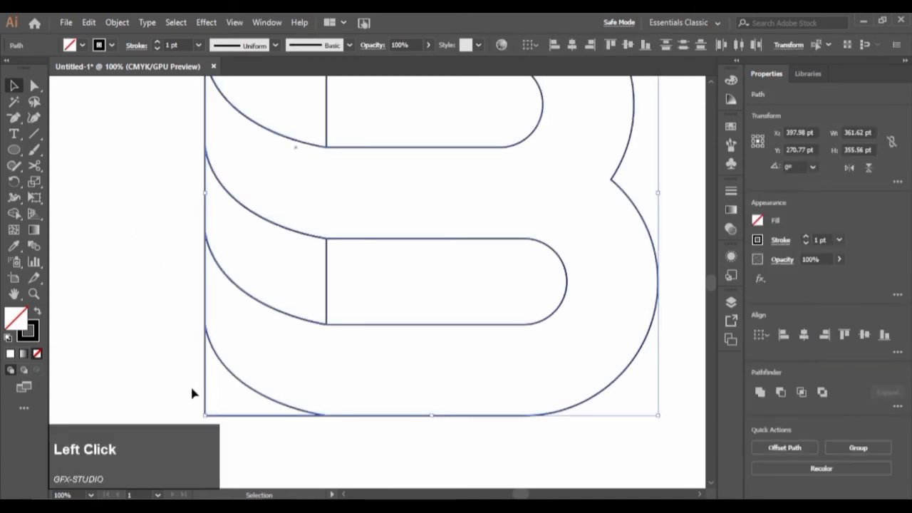
double_click(234, 418)
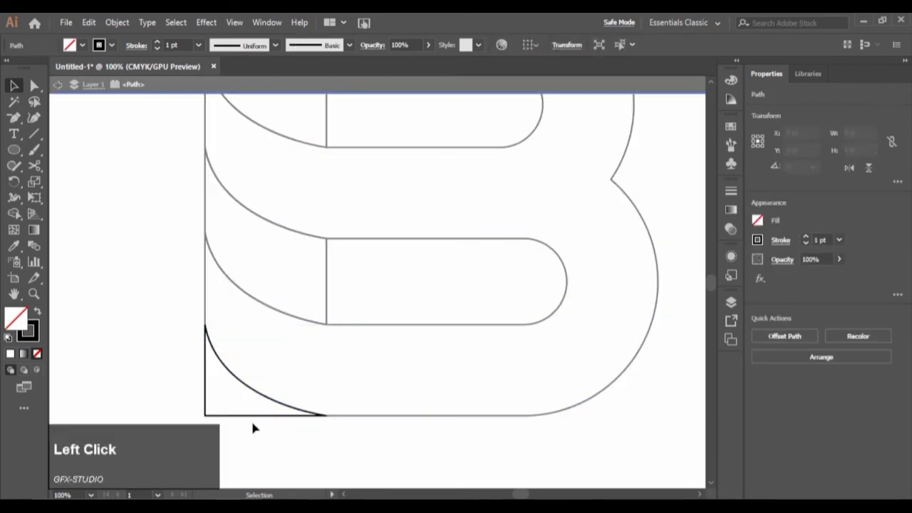
left_click_drag(246, 422, 230, 435)
left_click(277, 342)
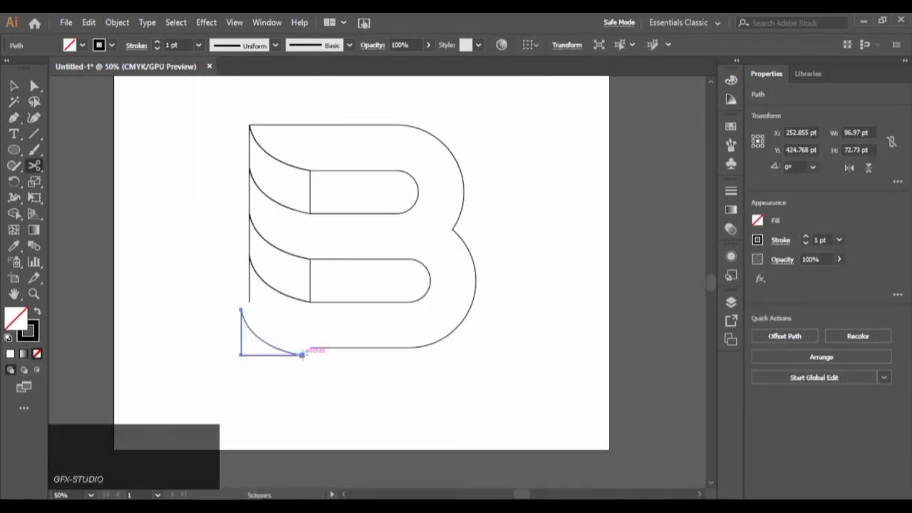
left_click(302, 354)
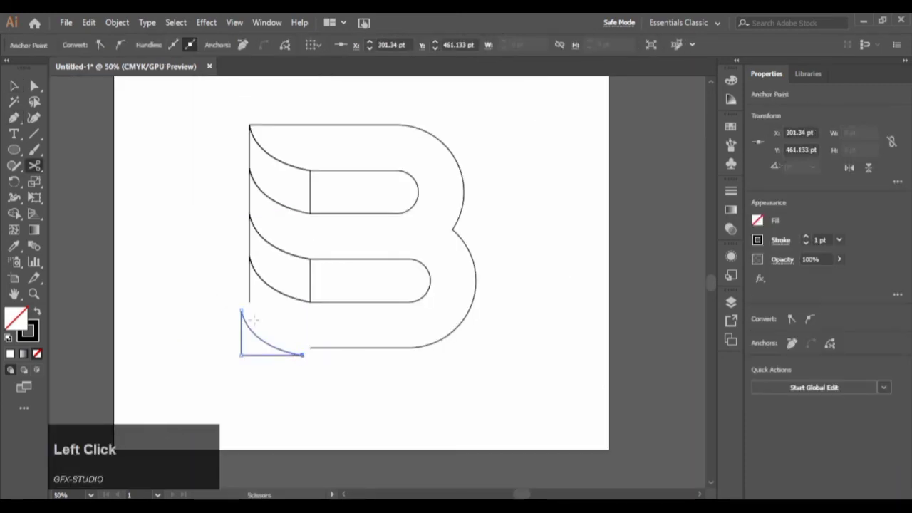
- Place the cut curve back as the B's rounded bottom-left corner and delete the leftover straight corner segments
left_click(181, 218)
mouse_move(269, 346)
left_mouse_down()
mouse_move(278, 335)
mouse_move(286, 346)
left_mouse_up()
left_click(220, 341)
left_click(202, 332)
left_click(240, 365)
key("Delete")
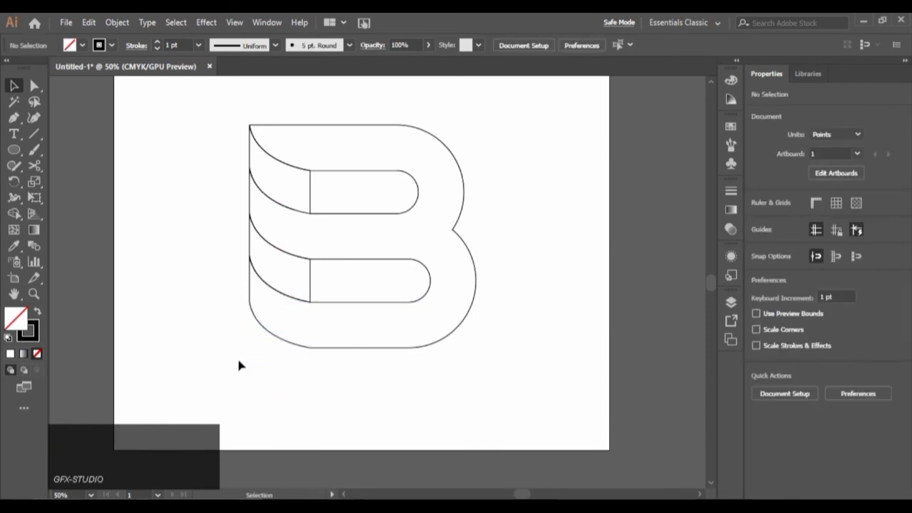
left_click(170, 362)
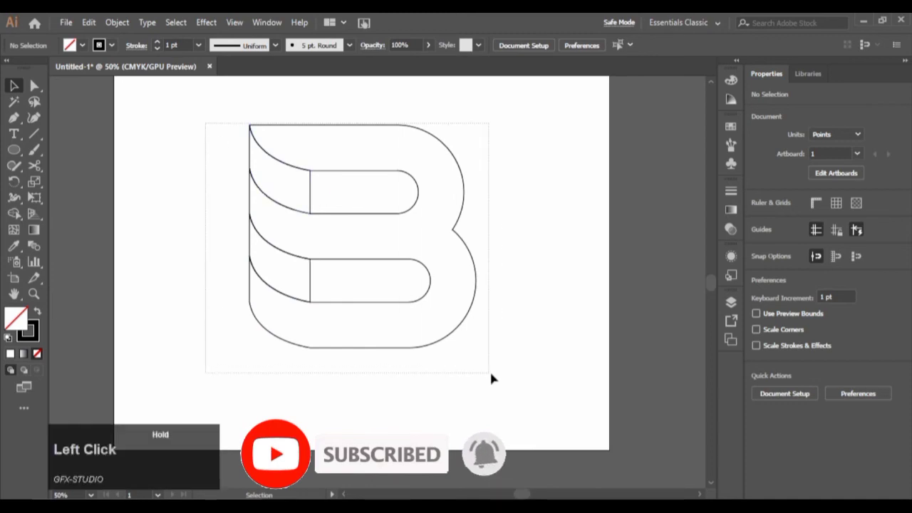
- Select the whole B and fill its pieces with a white-to-black linear gradient
left_click_drag(476, 375, 476, 375)
left_click(731, 210)
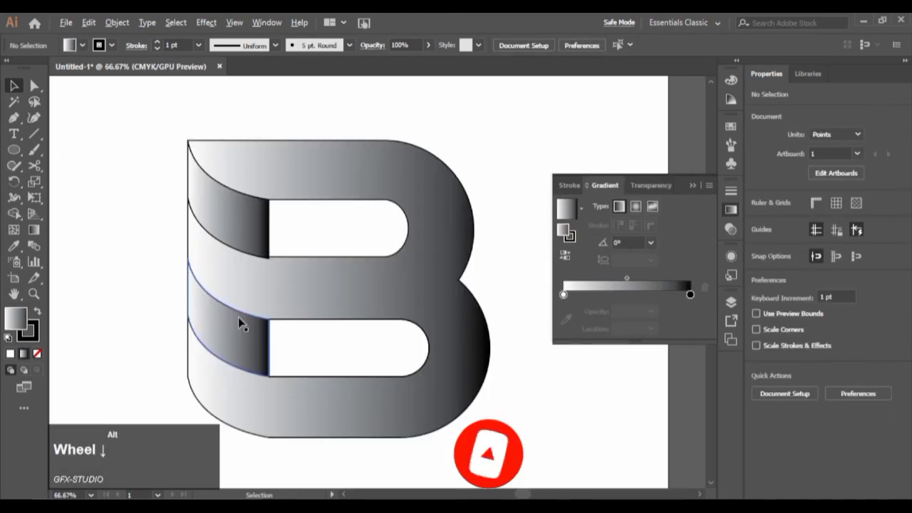
left_click(120, 247)
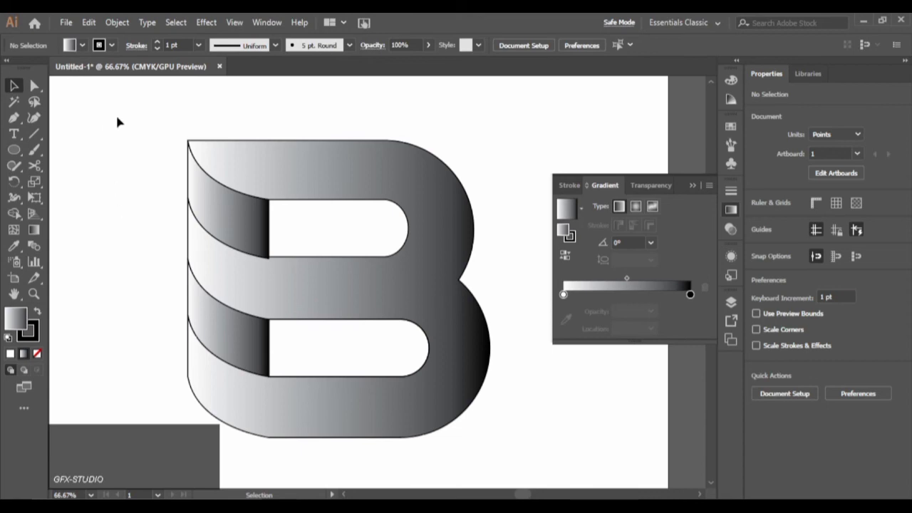
left_click(216, 211)
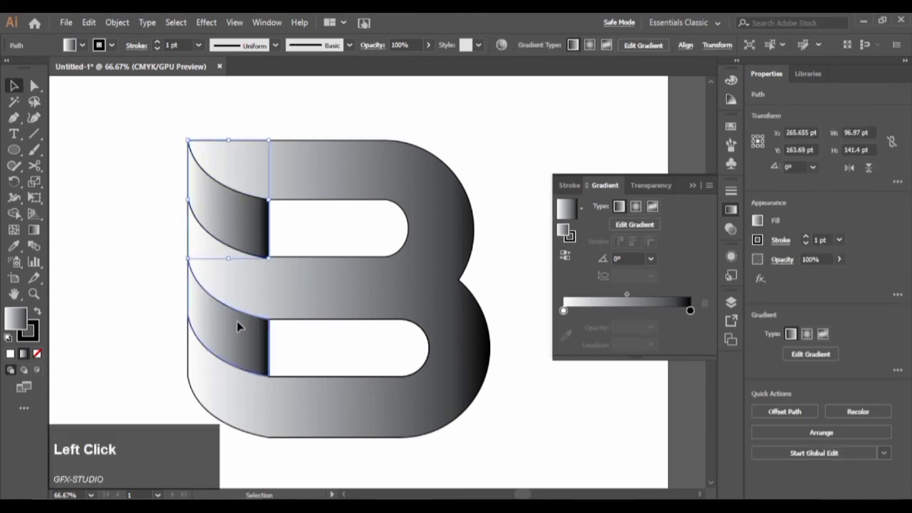
left_click(154, 295)
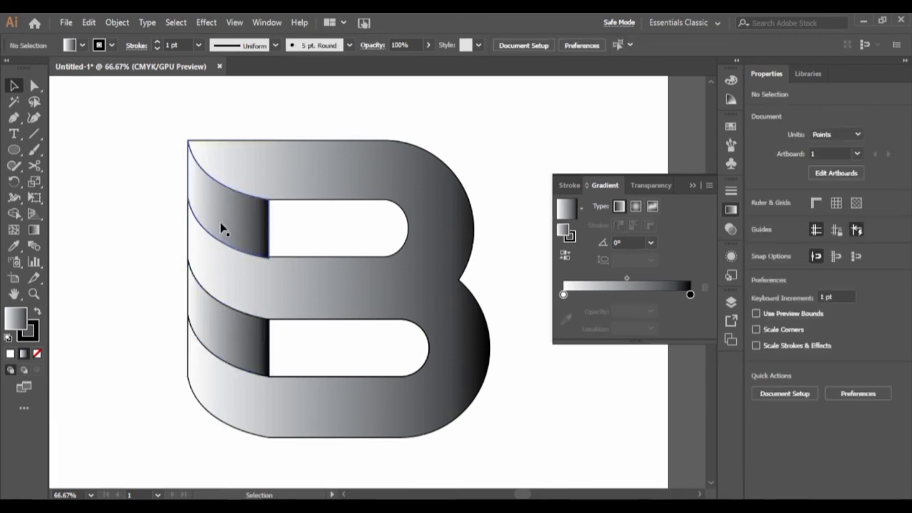
- Recolor the whole B with a linear gradient from CMYK Cyan to dark blue, and delete the filled lower counter shape
left_click_drag(150, 127, 499, 432)
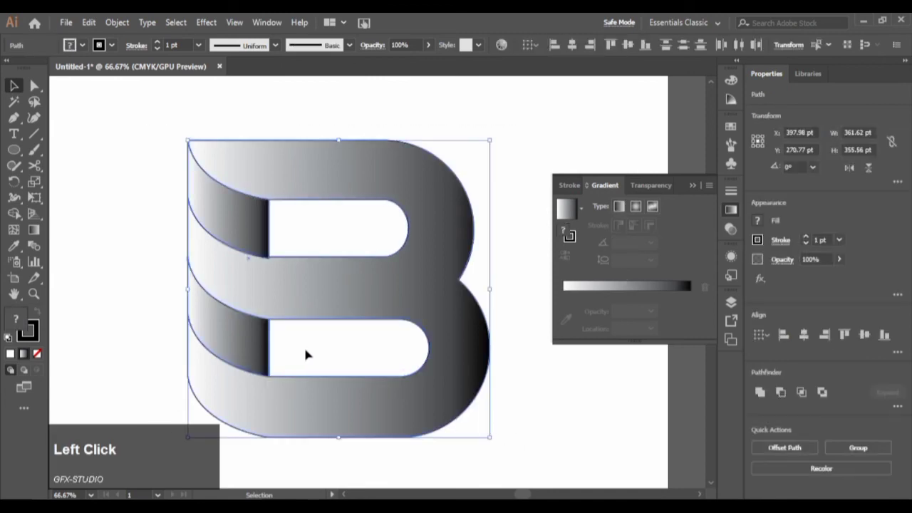
left_click(563, 214)
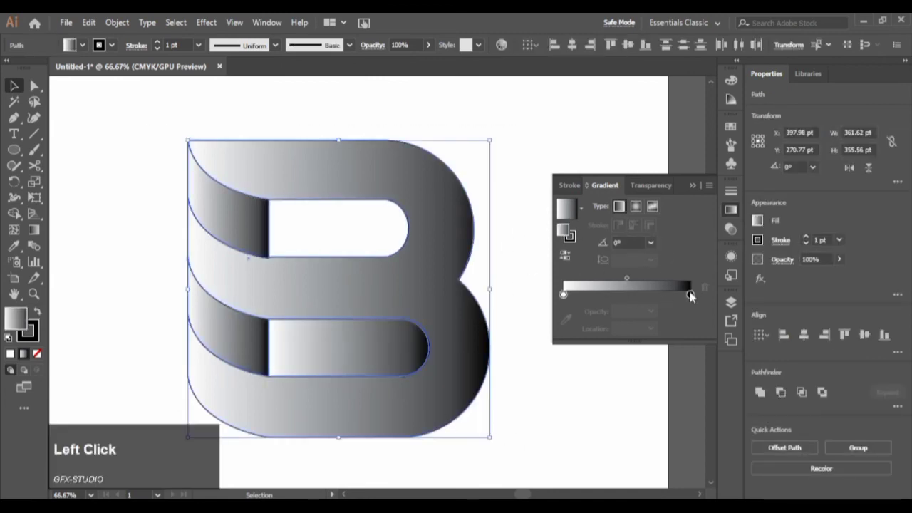
double_click(690, 295)
left_click(585, 338)
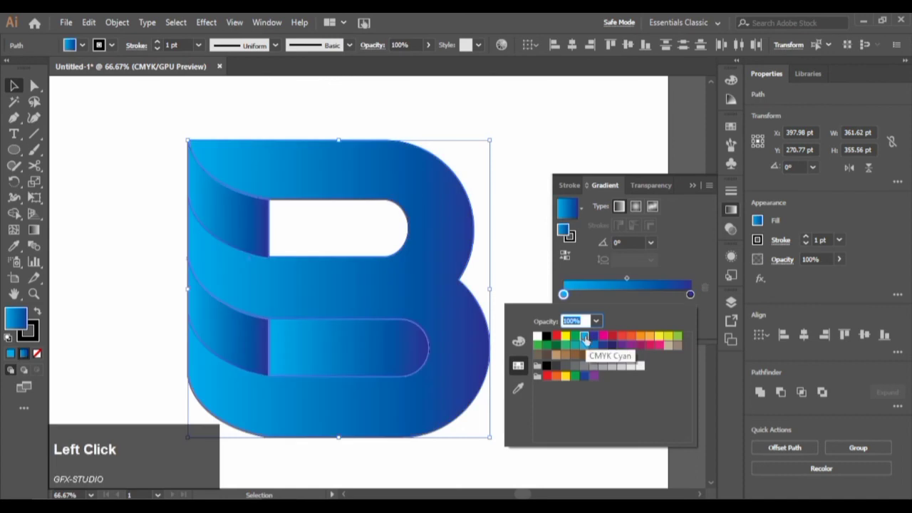
left_click(524, 151)
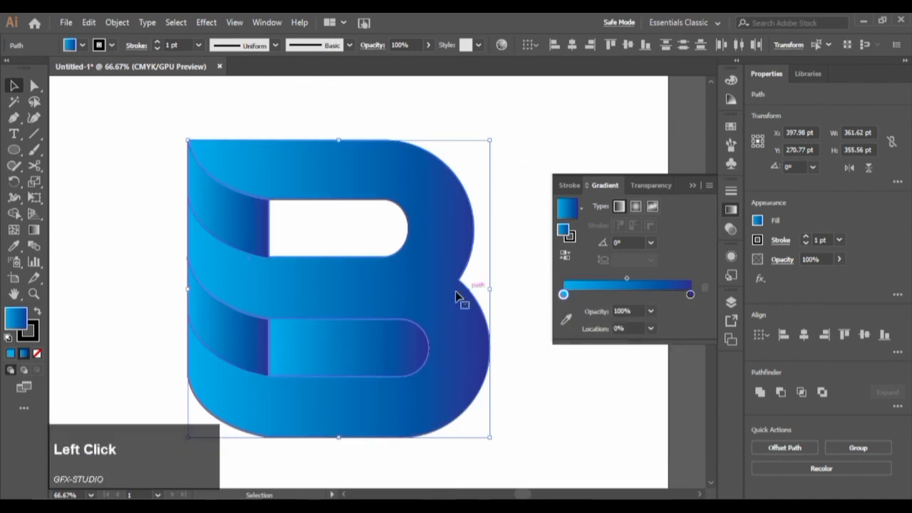
left_click(352, 339)
key("Delete")
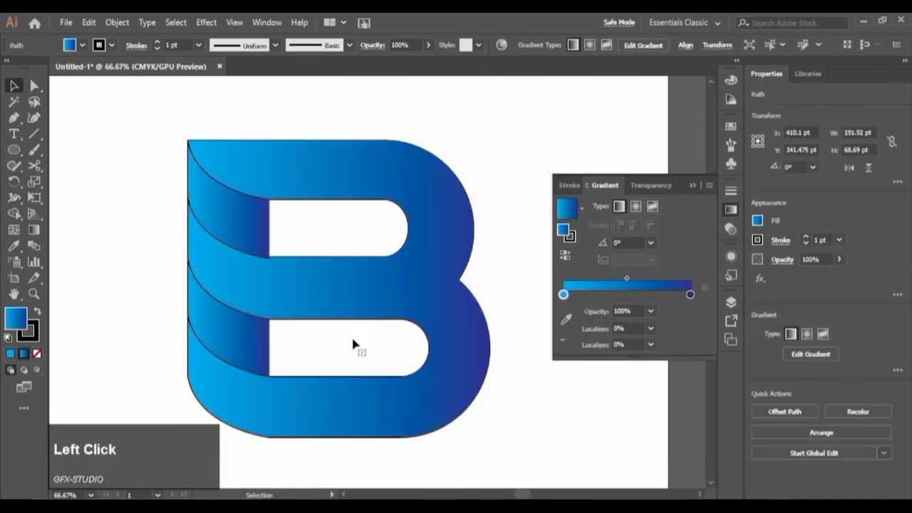
- Move the whole B to about X 420 pt, Y 240 pt and remove its stroke
left_click_drag(130, 97, 464, 404)
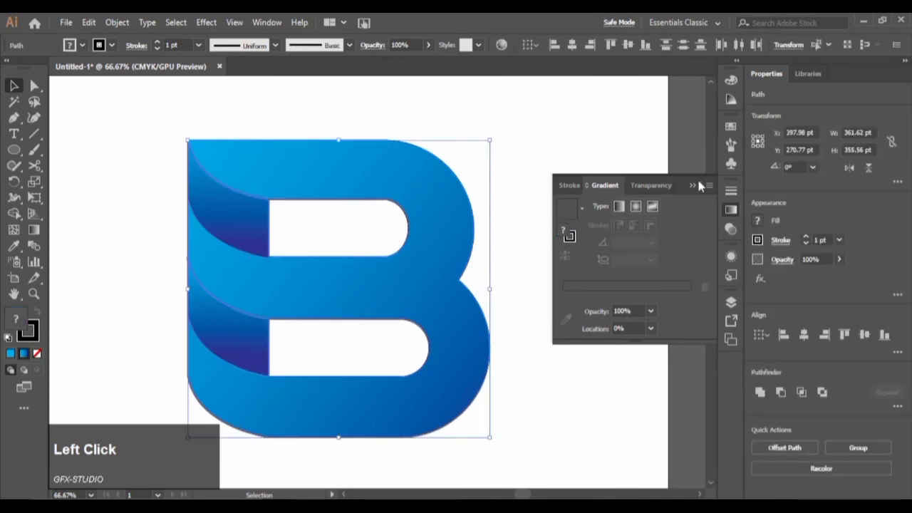
left_click_drag(391, 198, 413, 169)
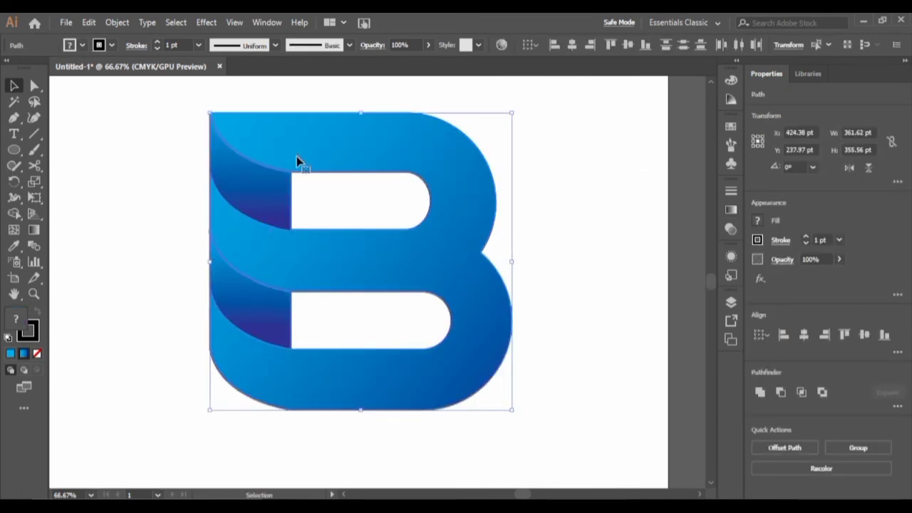
left_click_drag(296, 157, 269, 146)
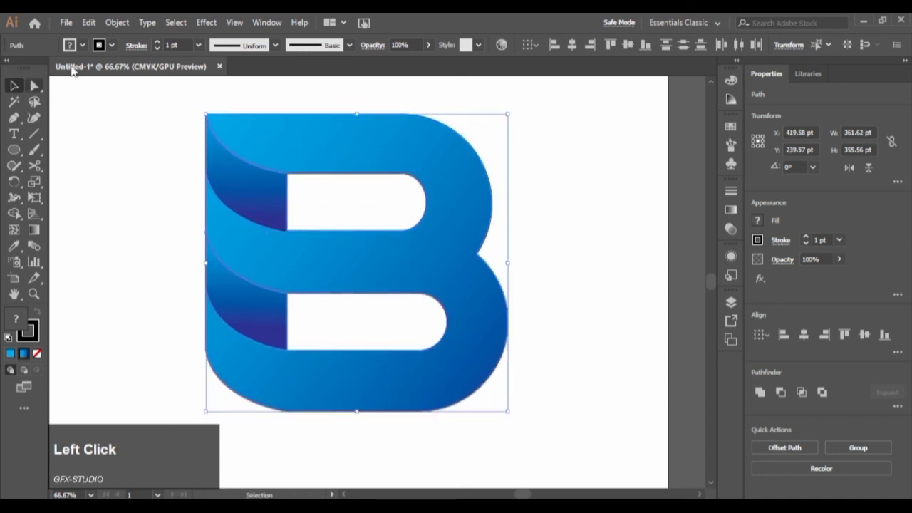
left_click(111, 45)
left_click(10, 76)
left_click(215, 165)
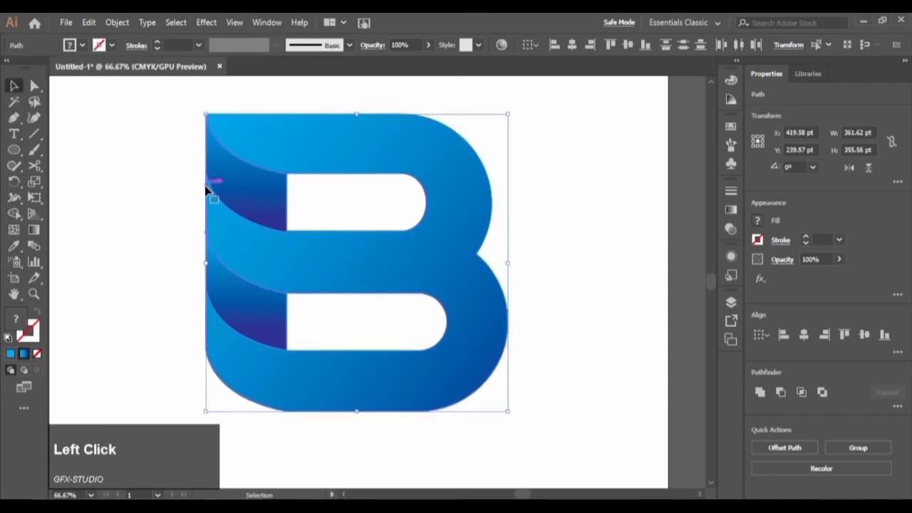
- Resize the whole B to about 293 pt wide and 392 pt tall, making it narrower and taller
left_click_drag(507, 263, 460, 263)
left_click(507, 247)
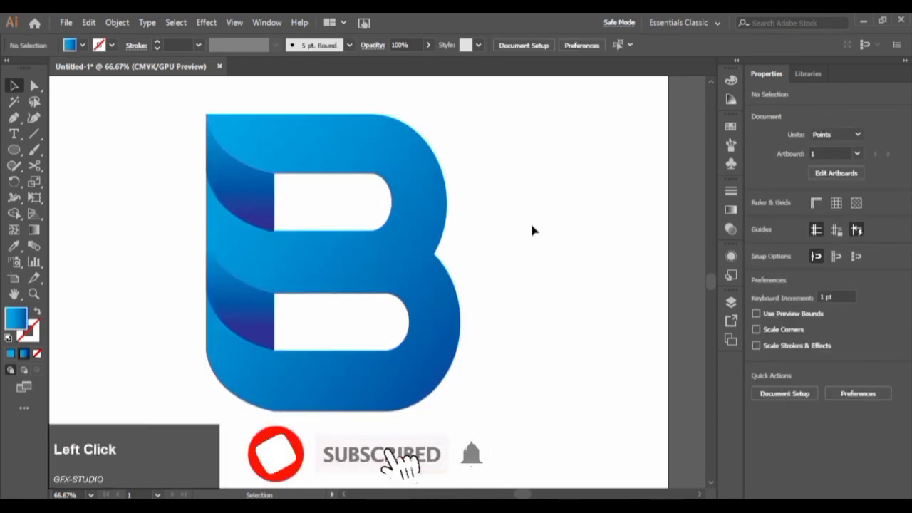
left_click(334, 143)
left_click_drag(333, 114, 333, 99)
left_click_drag(462, 263, 450, 263)
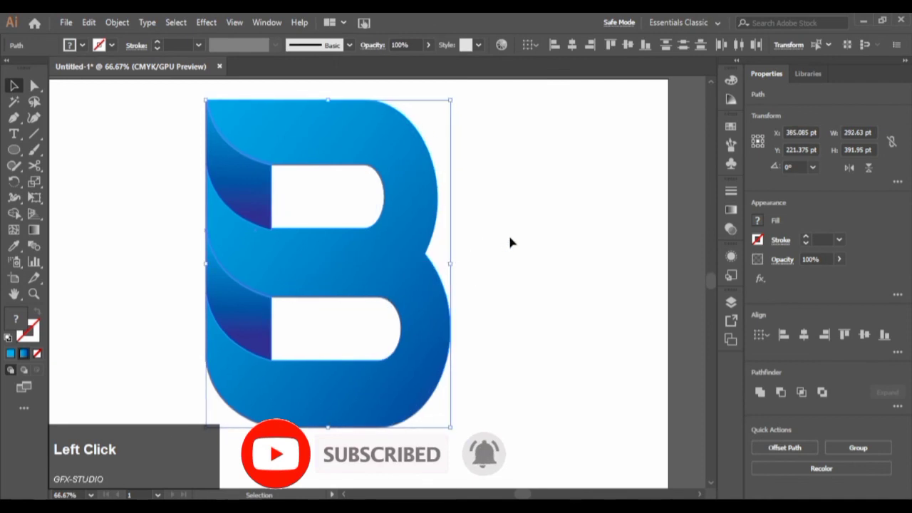
left_click(509, 239)
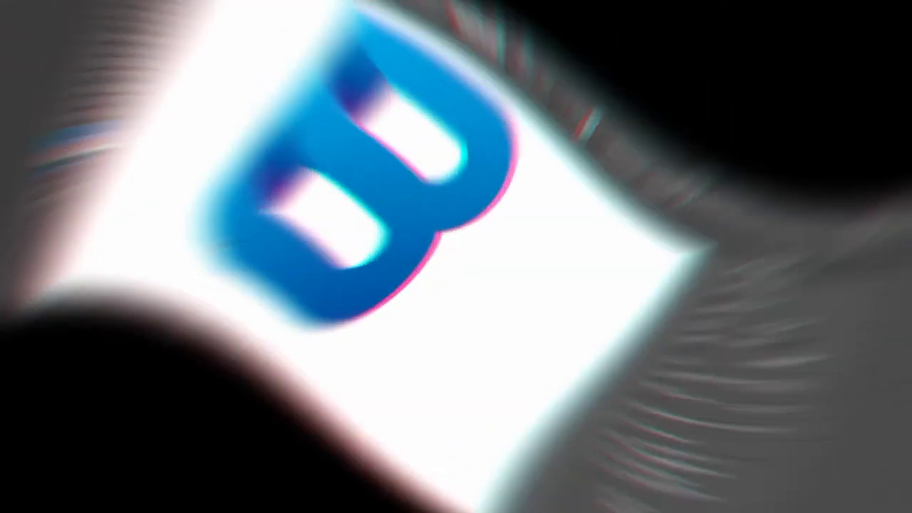